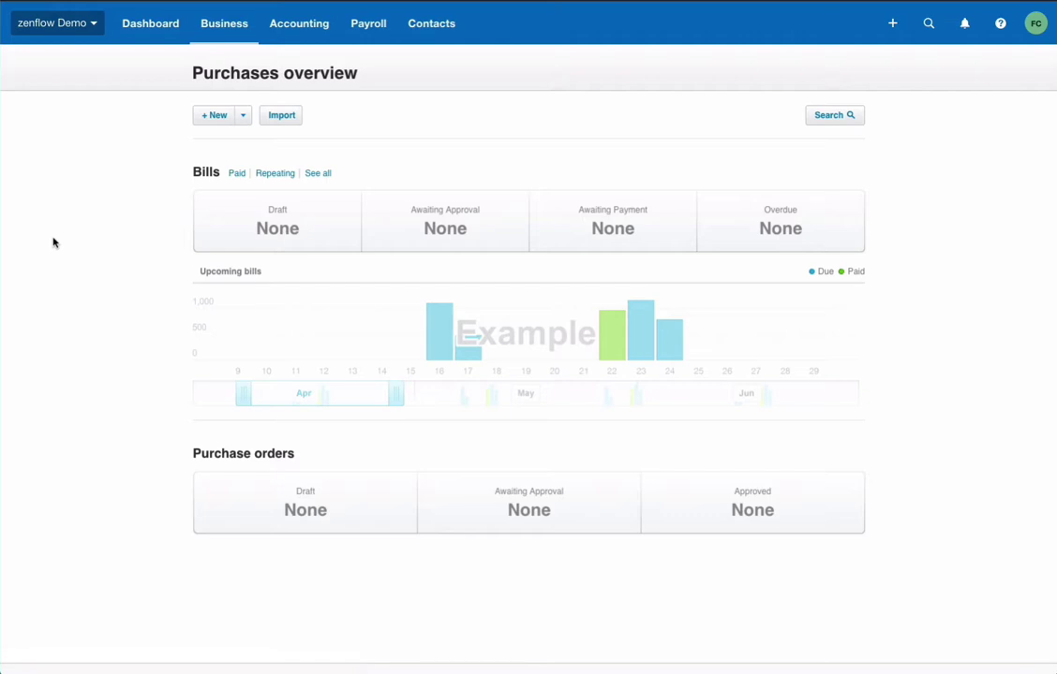
Step: Start a new bill from Aviva Insurance dated 15 Apr, due in 30 days, reference A2019007
{"action": "left_click", "coordinate": [216, 122]}
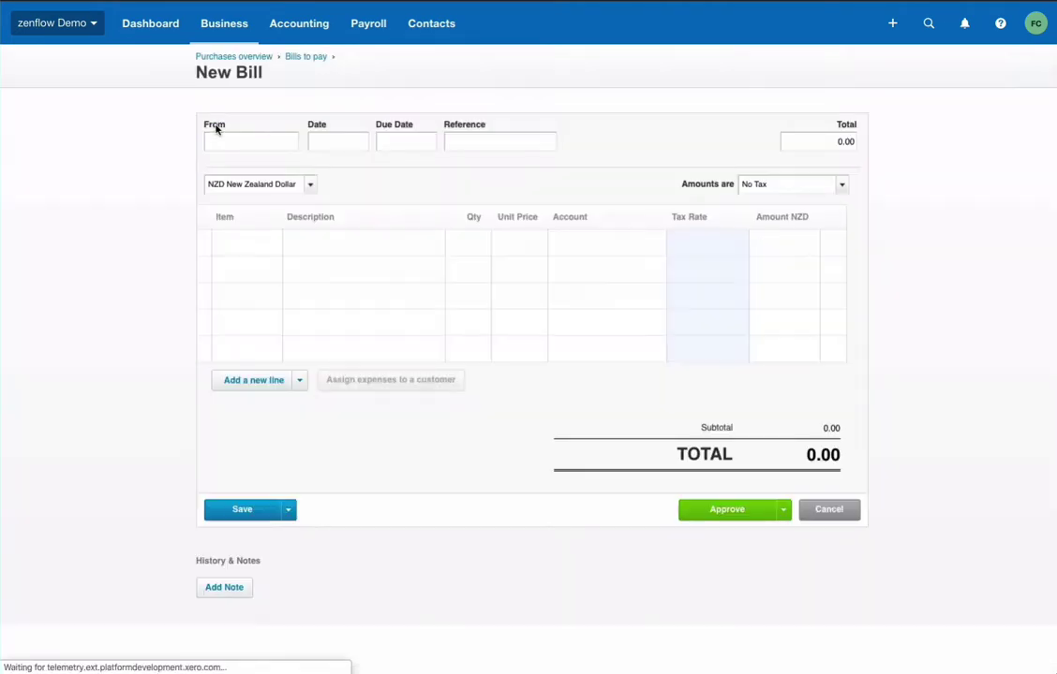
{"action": "left_click", "coordinate": [186, 147]}
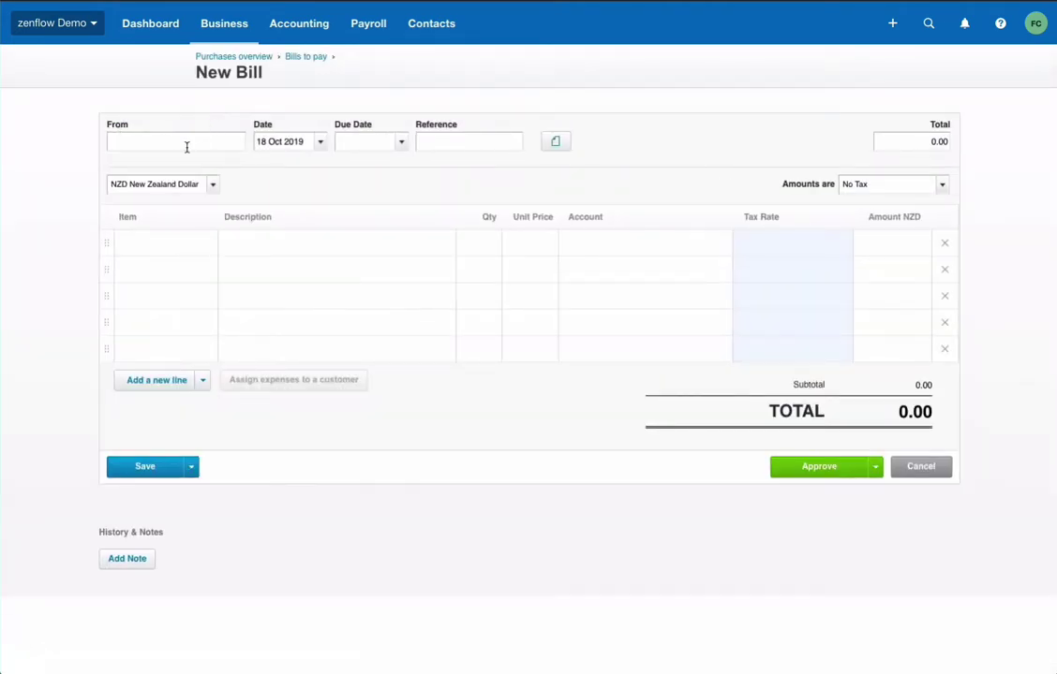
{"action": "type", "text": "aviv"}
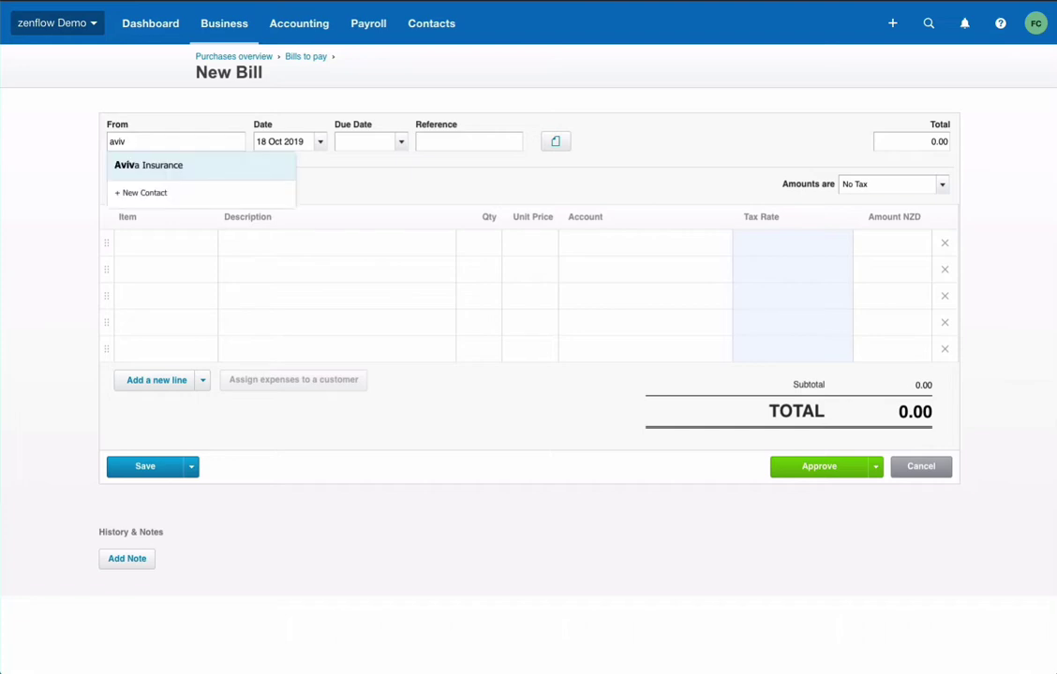
{"action": "left_click", "coordinate": [206, 166]}
{"action": "type", "text": "15 apr"}
{"action": "key", "text": "Tab"}
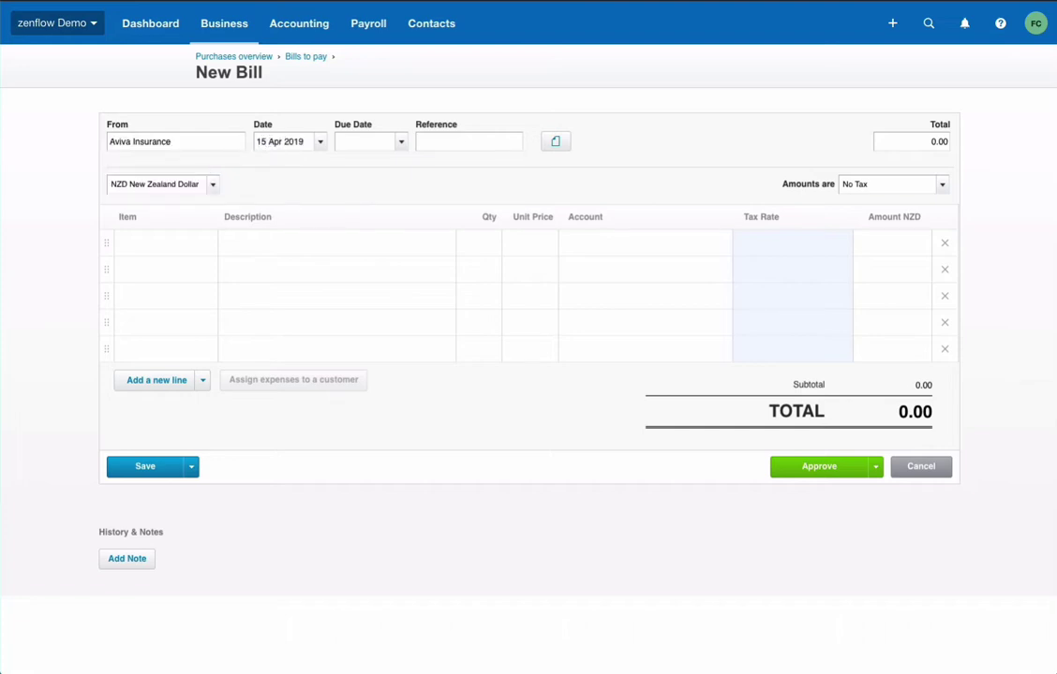
{"action": "type", "text": "+30"}
{"action": "key", "text": "Tab"}
{"action": "type", "text": "A2019007"}
Step: Add 'Insurance Premium for May 2019 to Apr 2020' at 12,000 to 620 - Prepayments and approve
{"action": "left_click", "coordinate": [240, 240]}
{"action": "type", "text": "Insurance Premi"}
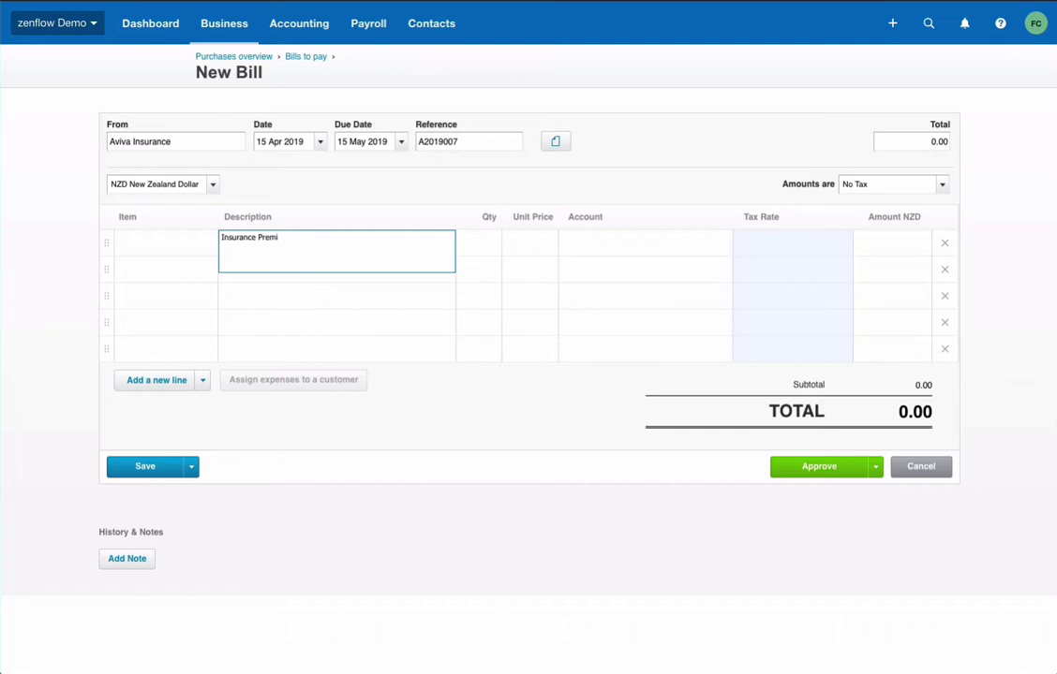
{"action": "type", "text": "um for May 2019 to Apr 2020"}
{"action": "key", "text": "Tab"}
{"action": "key", "text": "Tab"}
{"action": "type", "text": "12000"}
{"action": "key", "text": "Tab"}
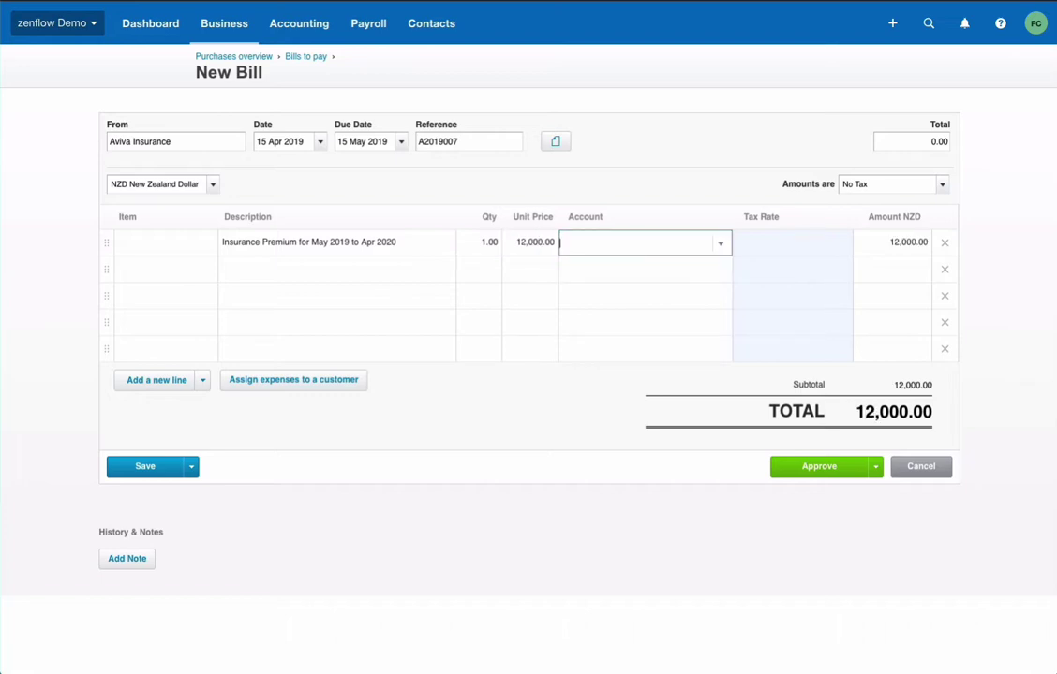
{"action": "type", "text": "prep"}
{"action": "key", "text": "Return"}
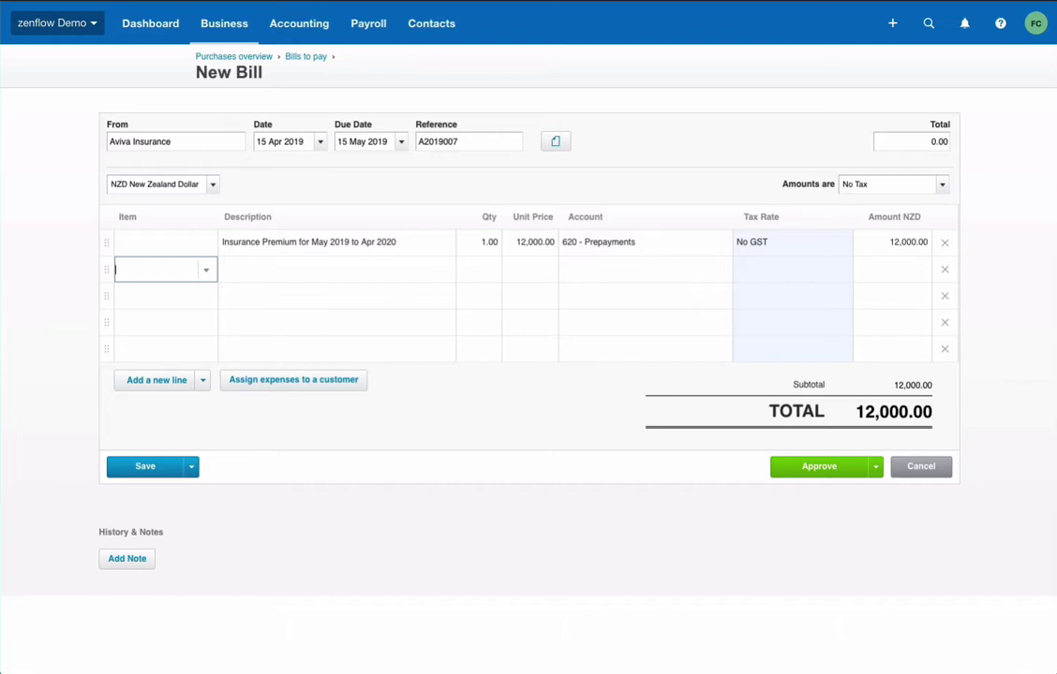
{"action": "left_click", "coordinate": [560, 154]}
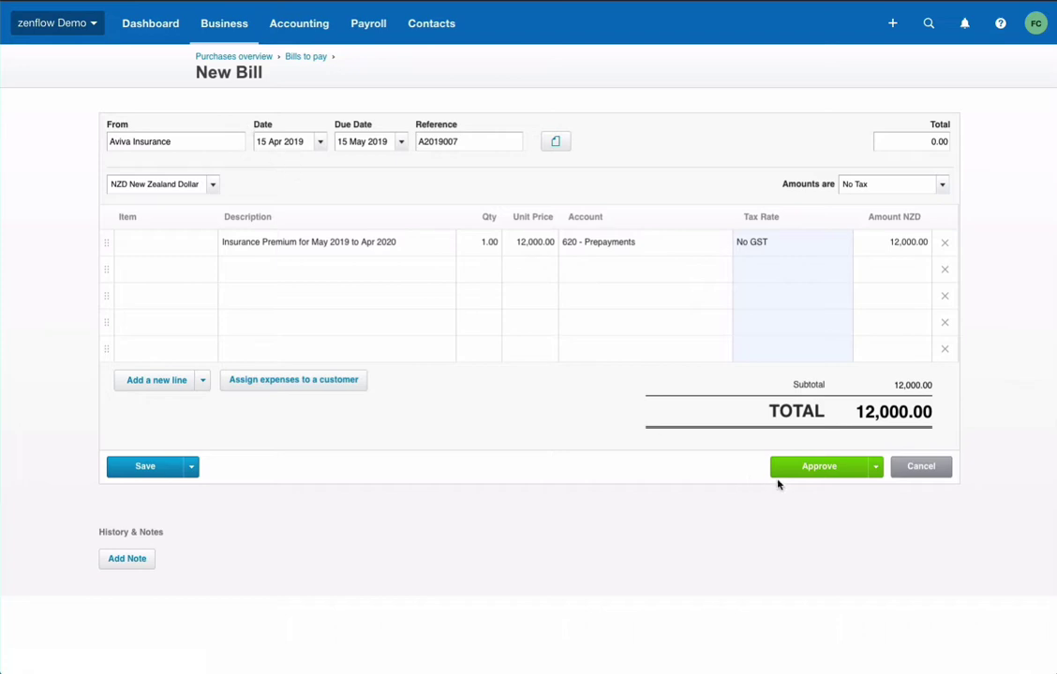
{"action": "left_click", "coordinate": [815, 466]}
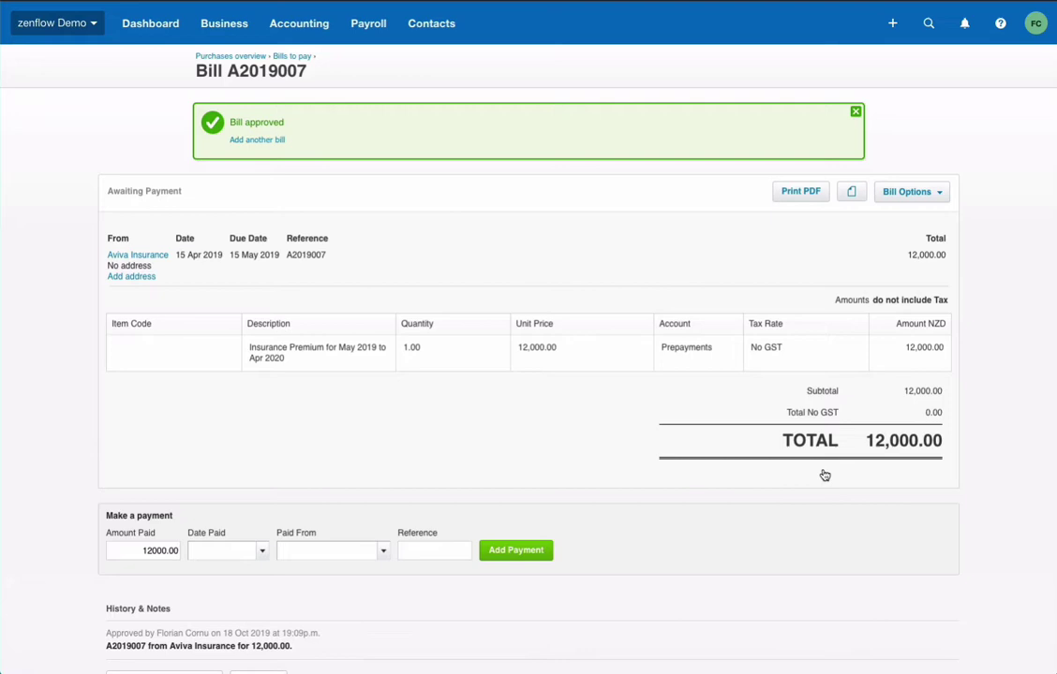
Step: Choose Repeat from the Bill Options of the approved Aviva bill A2019007
{"action": "left_click", "coordinate": [934, 202]}
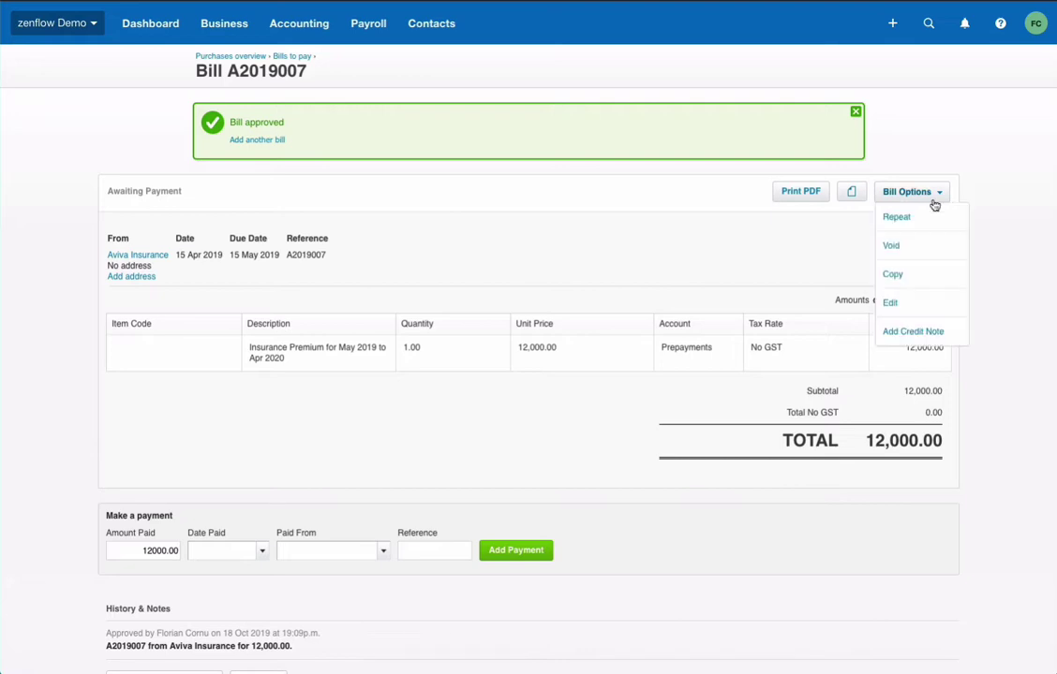
{"action": "left_click", "coordinate": [920, 229]}
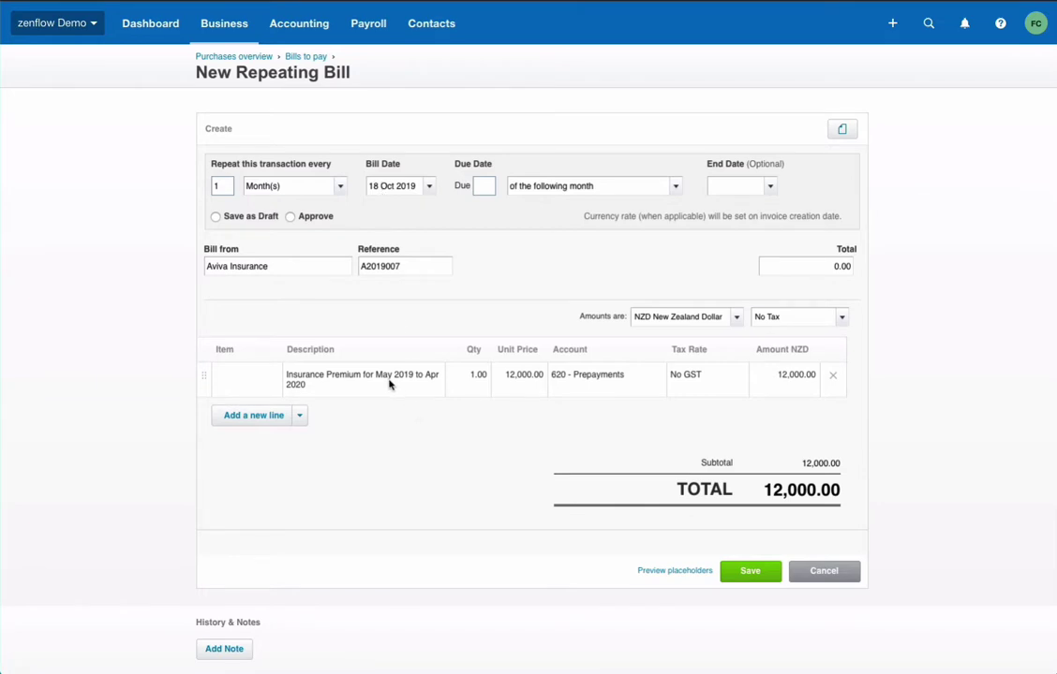
Step: Schedule from 1 May 2019 to 2 Apr 2020, due 0 days after bill date, auto-approved
{"action": "triple_click", "coordinate": [382, 188]}
{"action": "type", "text": "1 may"}
{"action": "key", "text": "Tab"}
{"action": "left_click", "coordinate": [637, 364]}
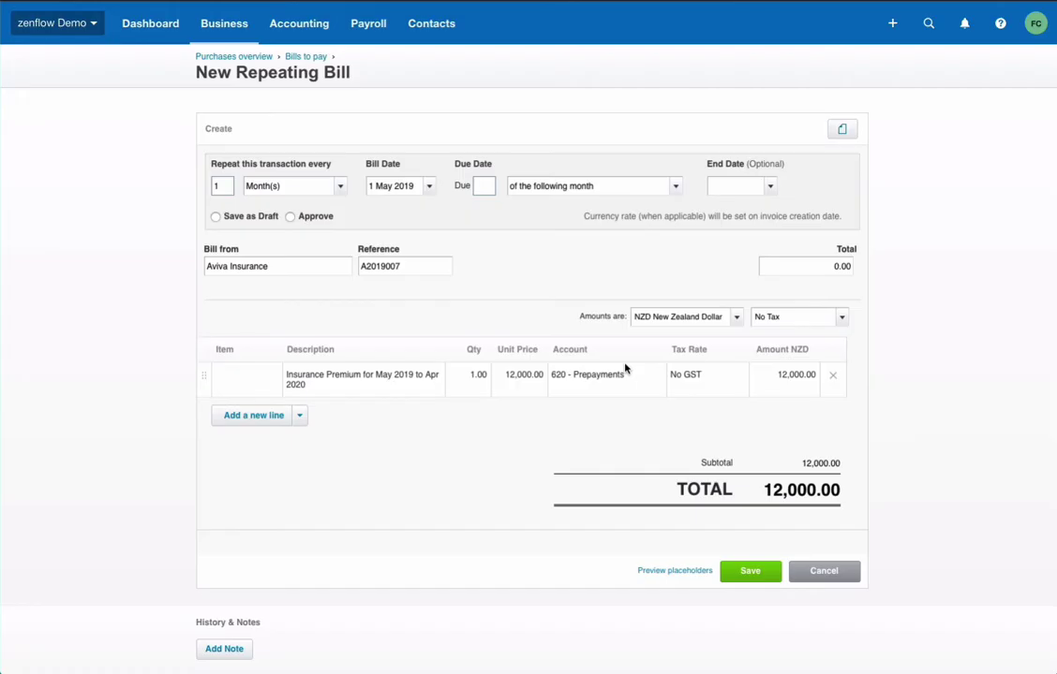
{"action": "left_click", "coordinate": [485, 186]}
{"action": "type", "text": "0"}
{"action": "key", "text": "Tab"}
{"action": "type", "text": "da"}
{"action": "key", "text": "Return"}
{"action": "type", "text": "2 apr 2020"}
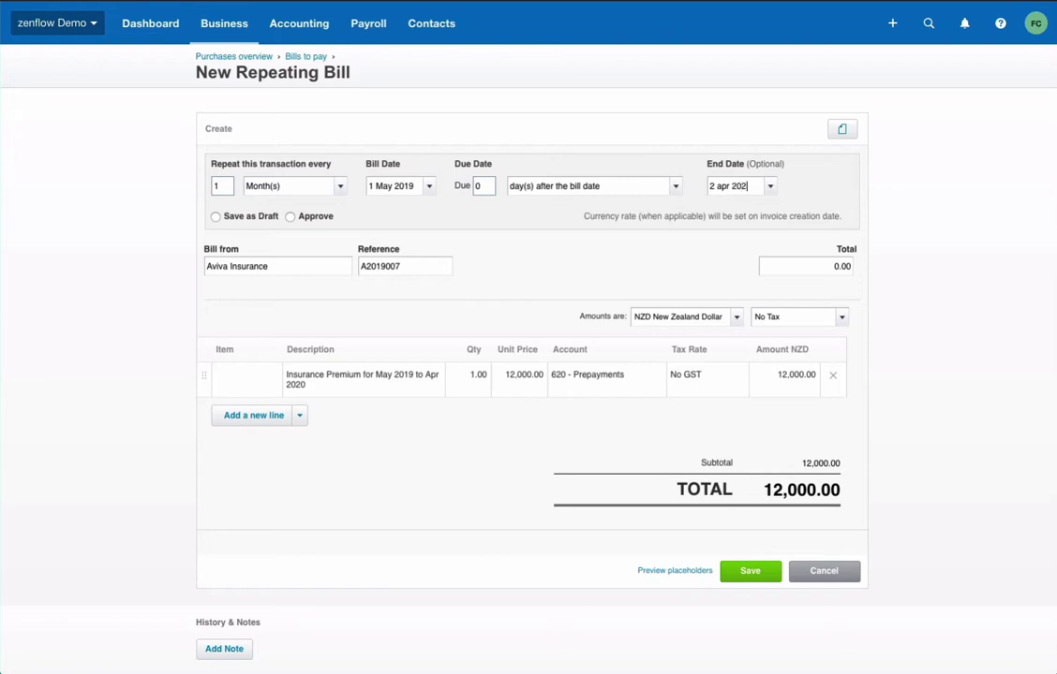
{"action": "key", "text": "Tab"}
{"action": "left_click", "coordinate": [290, 219]}
Step: Append ' - ' and a Month Year placeholder to the bill reference
{"action": "left_click", "coordinate": [419, 272]}
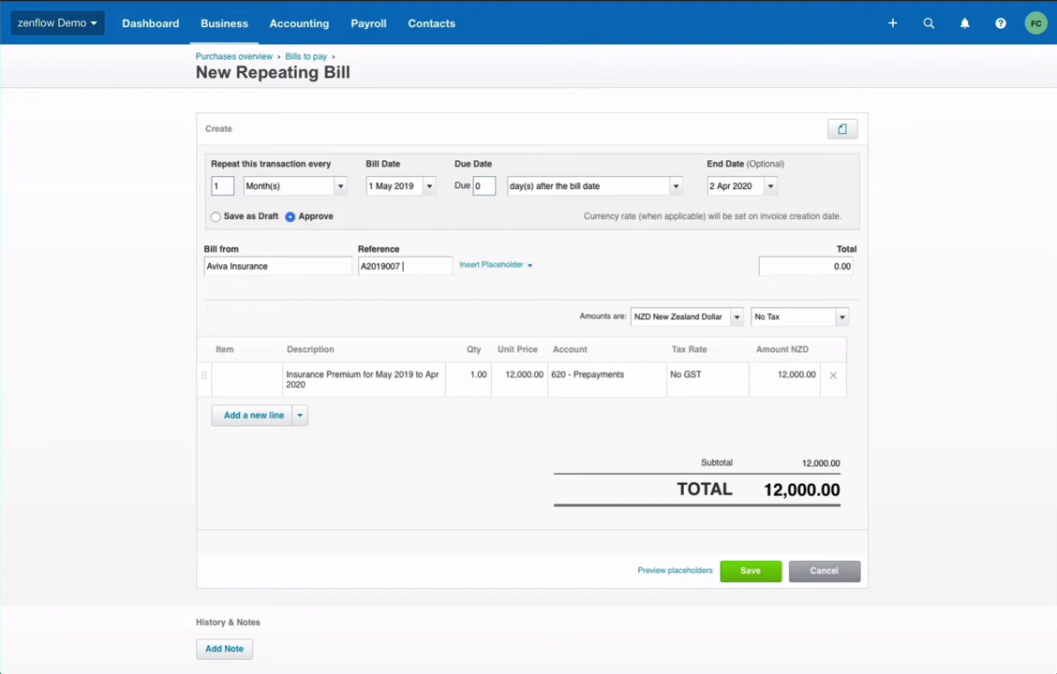
{"action": "type", "text": "-"}
{"action": "left_click", "coordinate": [485, 278]}
{"action": "left_click", "coordinate": [427, 267]}
{"action": "left_click", "coordinate": [489, 265]}
{"action": "left_click", "coordinate": [497, 377]}
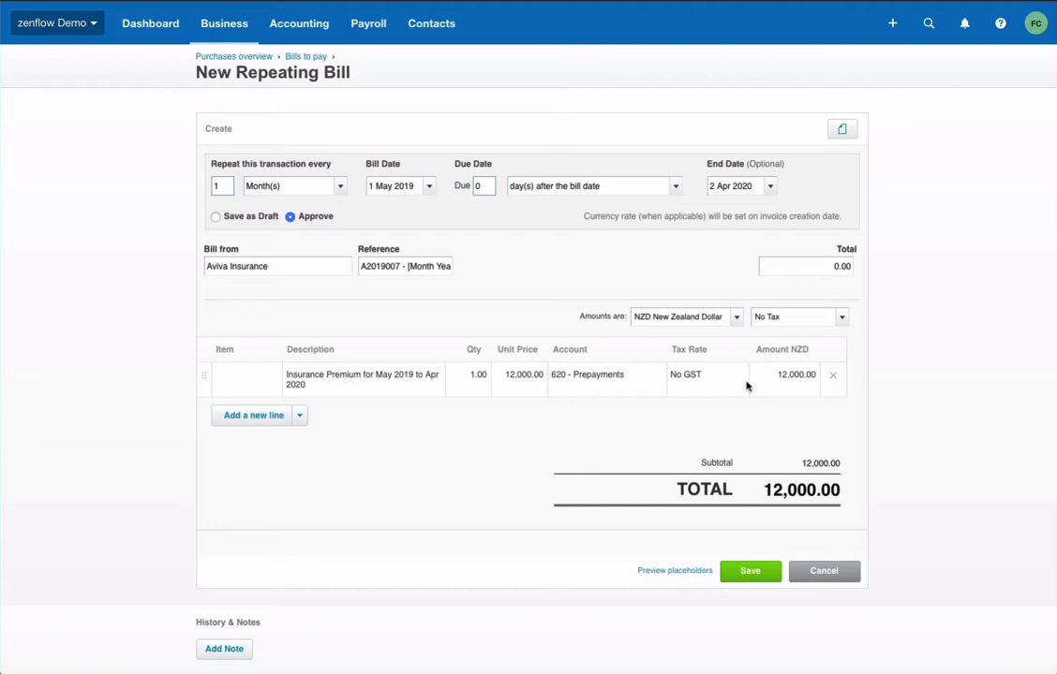
Step: Add 'Amortization of prepayment for' plus a Month Year placeholder to the line description
{"action": "left_click", "coordinate": [426, 387]}
{"action": "key", "text": "Return"}
{"action": "type", "text": "Amortiza"}
{"action": "type", "text": "tion of"}
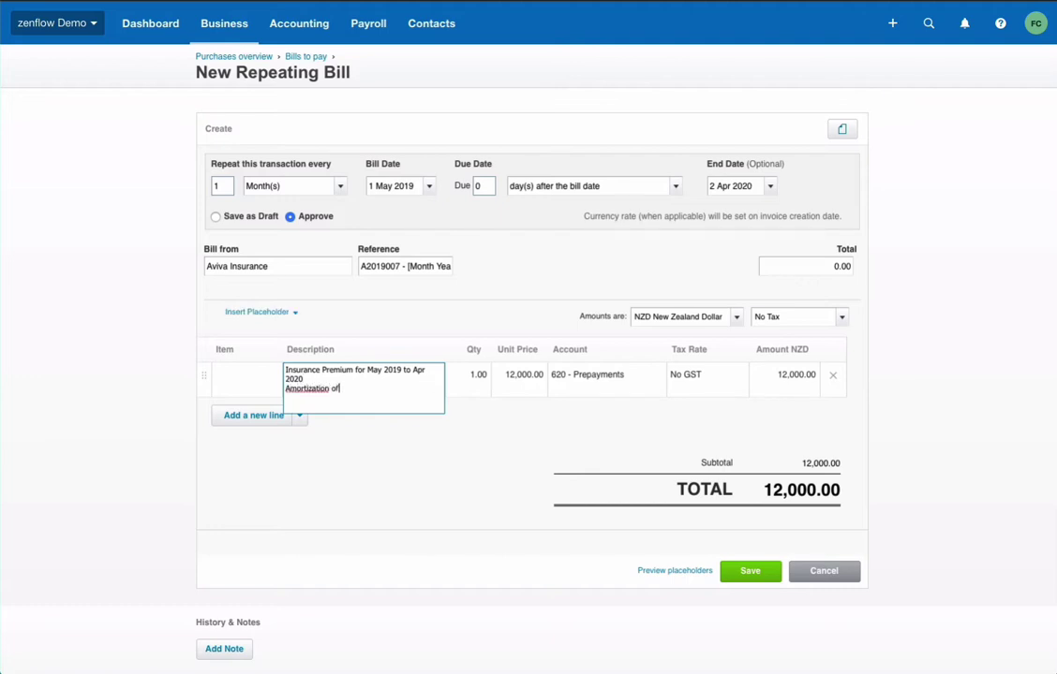
{"action": "type", "text": " prepayment for"}
{"action": "left_click", "coordinate": [291, 314]}
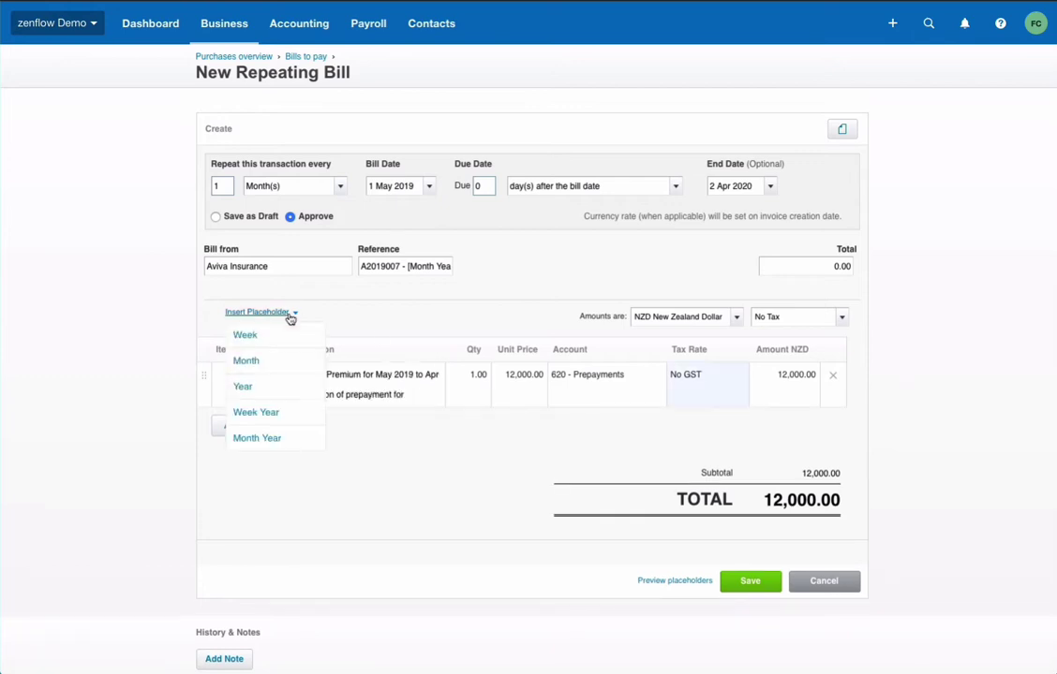
{"action": "left_click", "coordinate": [304, 437]}
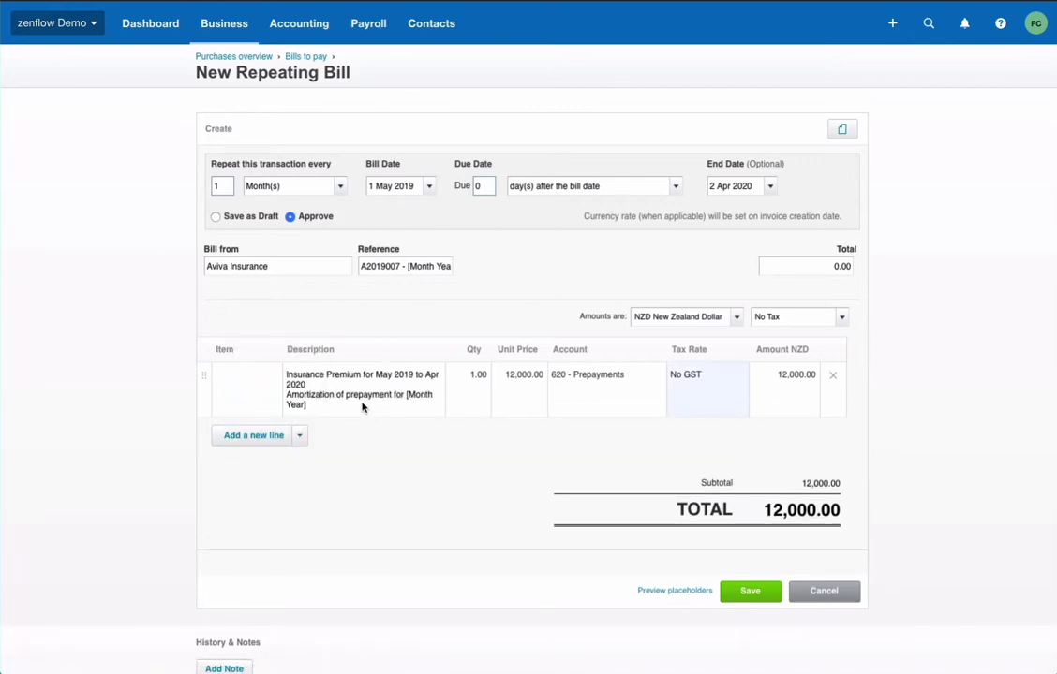
Step: Change the first line's unit price to 12000/12, then make it -1,000.00
{"action": "left_click", "coordinate": [521, 384]}
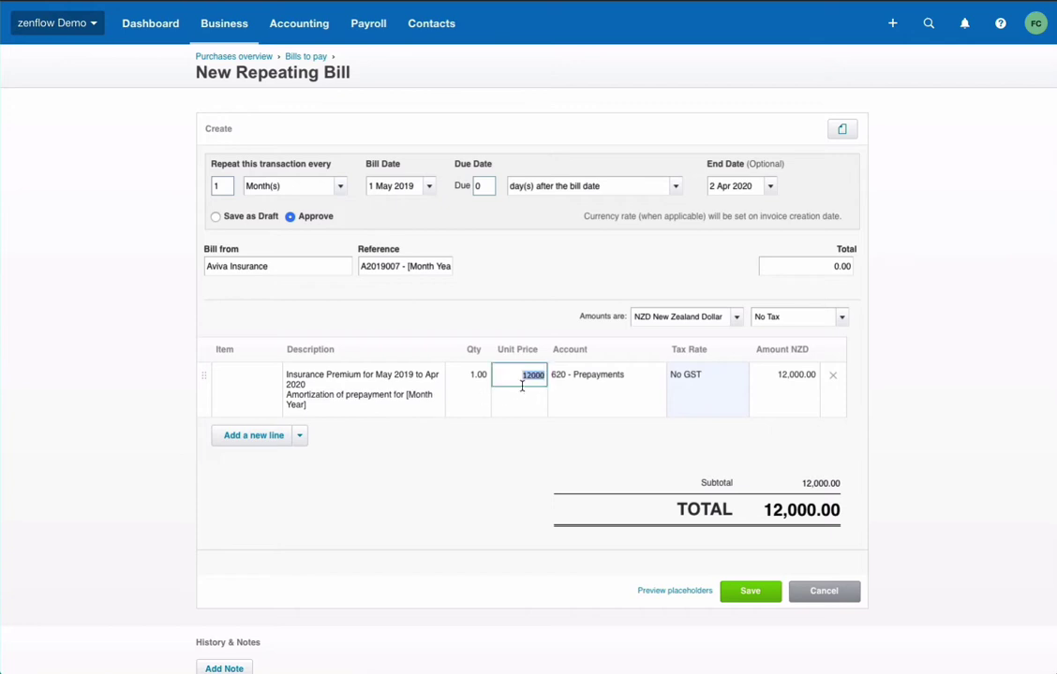
{"action": "key", "text": "Right"}
{"action": "type", "text": "/12"}
{"action": "key", "text": "Tab"}
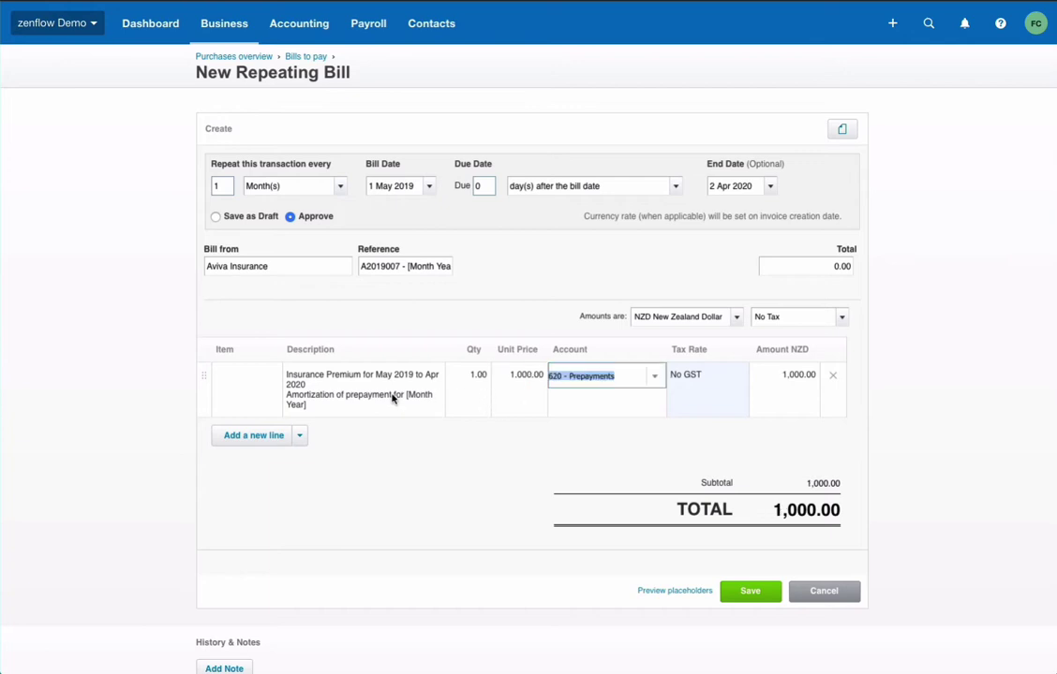
{"action": "left_click", "coordinate": [392, 395]}
{"action": "left_click", "coordinate": [535, 377]}
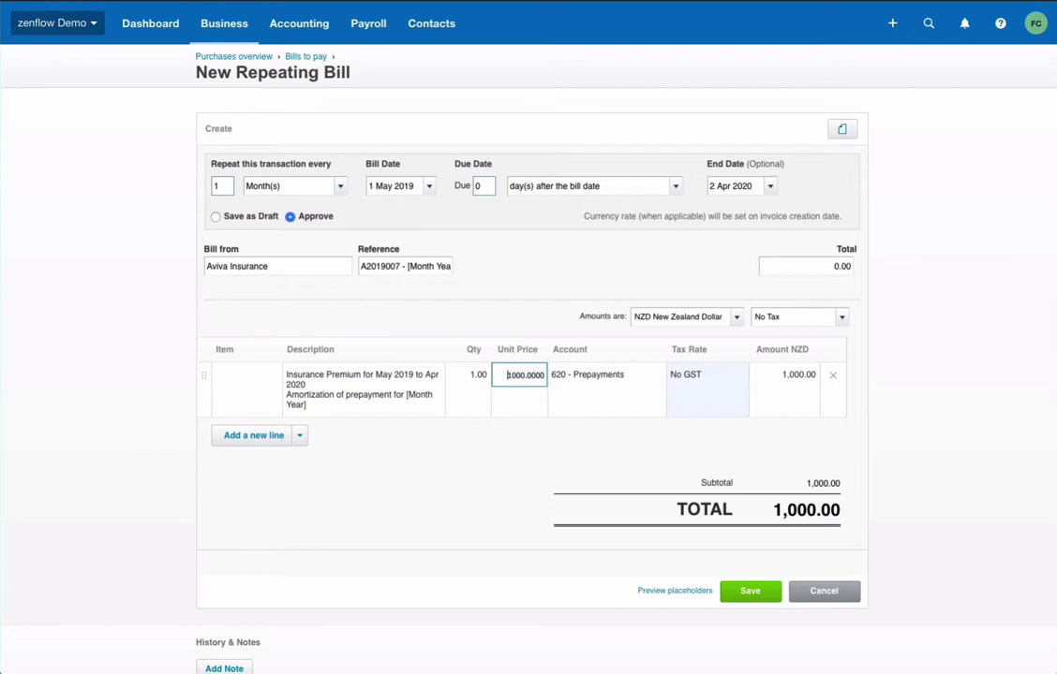
{"action": "type", "text": "-"}
{"action": "key", "text": "Tab"}
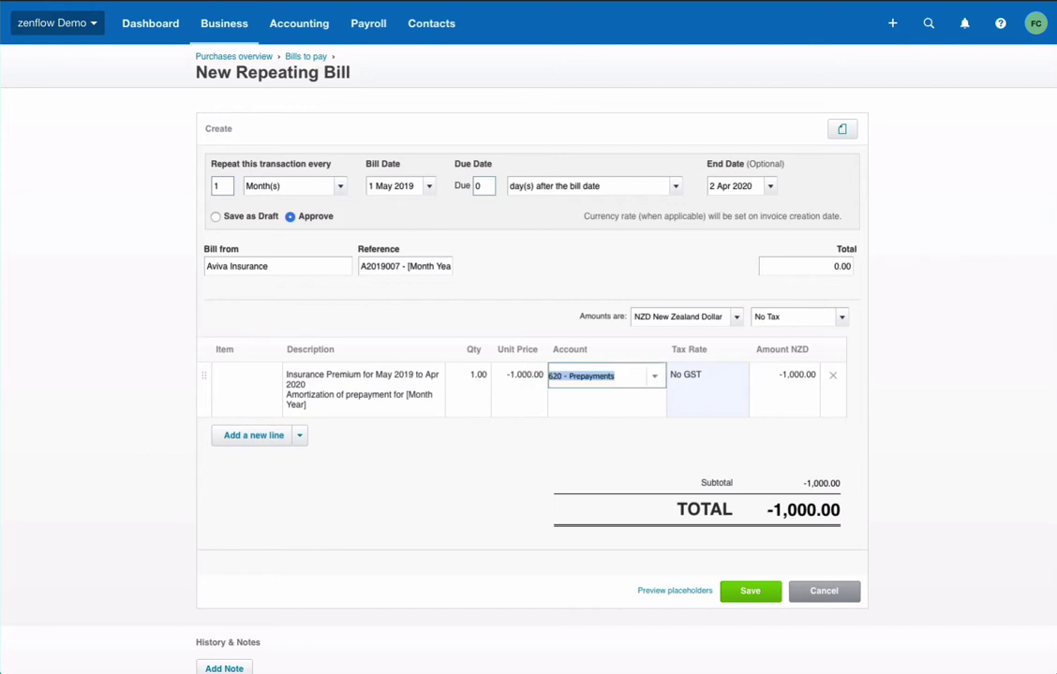
Step: Add a second line with the copied description, quantity 1, price 1,000 to 433 - Insurance
{"action": "left_click", "coordinate": [252, 437]}
{"action": "left_click", "coordinate": [353, 379]}
{"action": "key", "text": "ctrl+a"}
{"action": "key", "text": "ctrl+c"}
{"action": "left_click", "coordinate": [345, 433]}
{"action": "key", "text": "ctrl+v"}
{"action": "key", "text": "Tab"}
{"action": "type", "text": "1"}
{"action": "key", "text": "Tab"}
{"action": "type", "text": "1000"}
{"action": "key", "text": "Tab"}
{"action": "type", "text": "insur"}
{"action": "key", "text": "Return"}
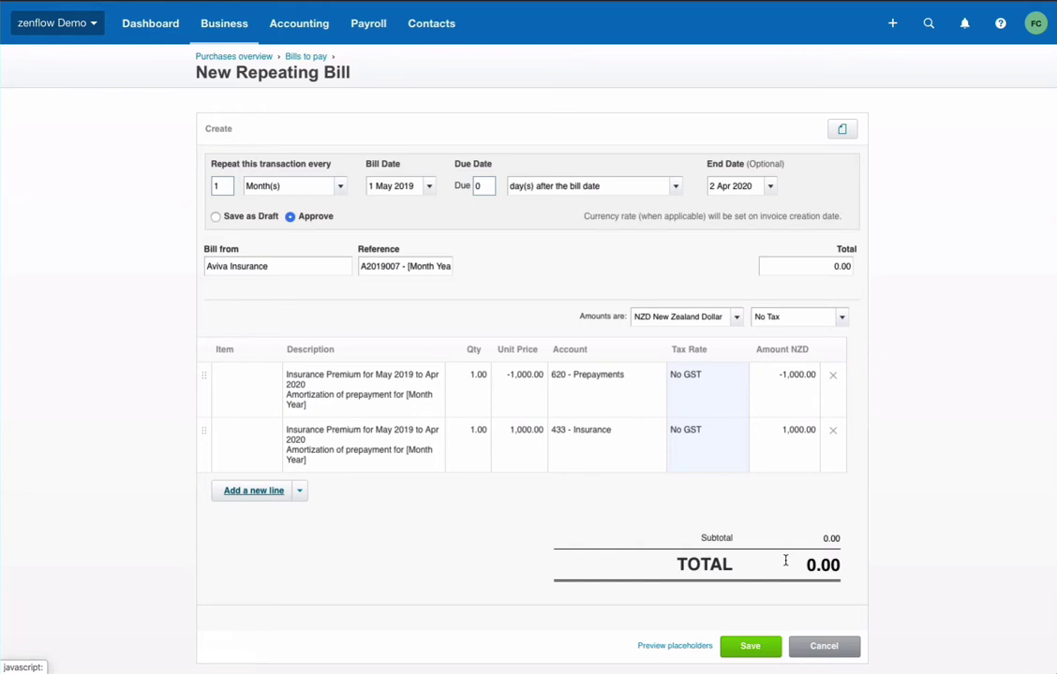
Step: Save the repeating bill, check the Awaiting Payment and Paid bills, then open the Balance Sheet
{"action": "left_click", "coordinate": [751, 645]}
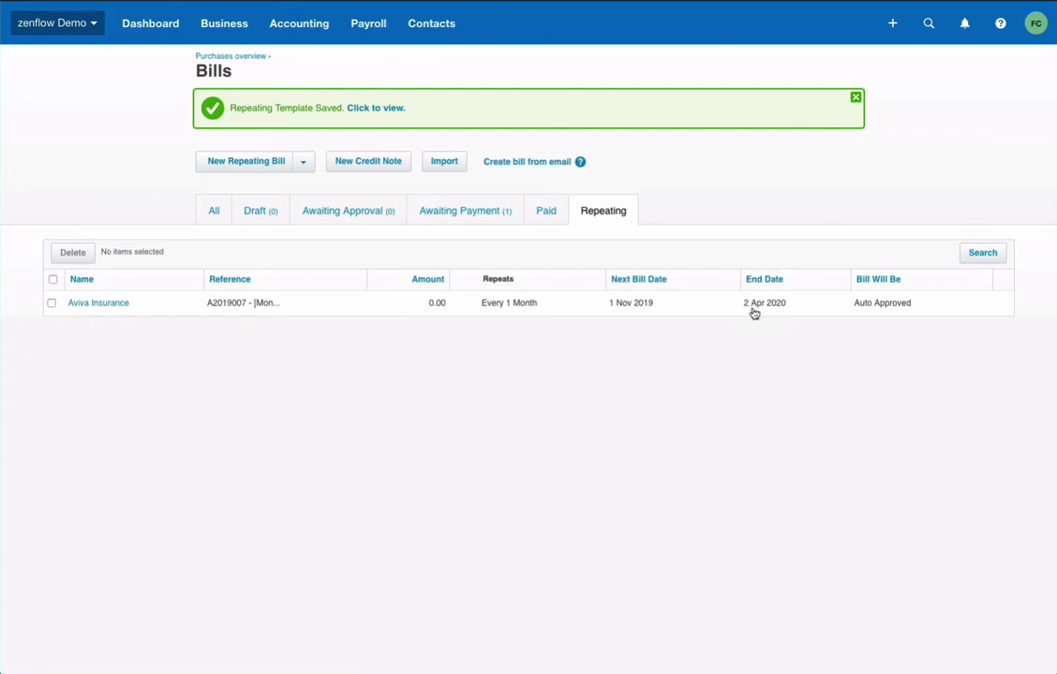
{"action": "left_click", "coordinate": [497, 210]}
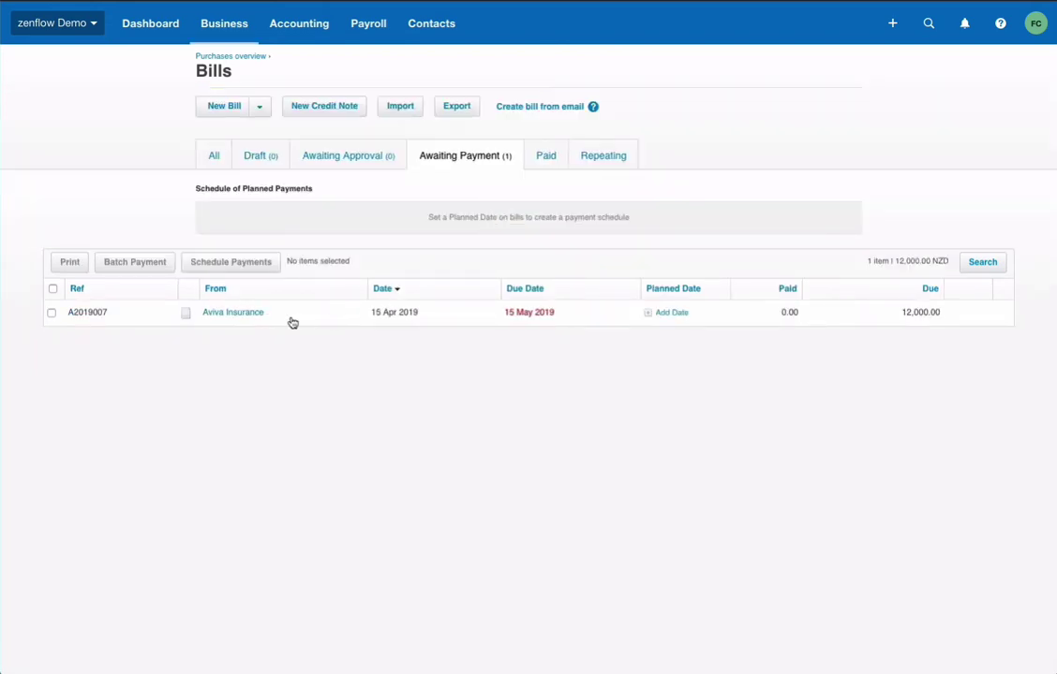
{"action": "left_click", "coordinate": [561, 160]}
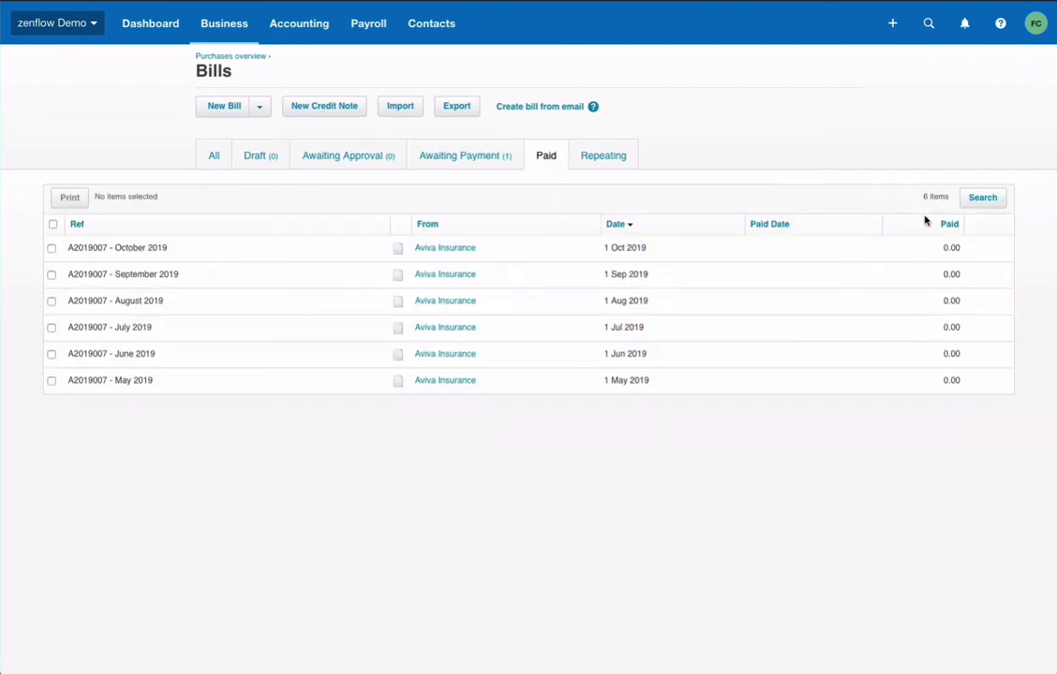
{"action": "left_click", "coordinate": [311, 35]}
{"action": "left_click", "coordinate": [303, 298]}
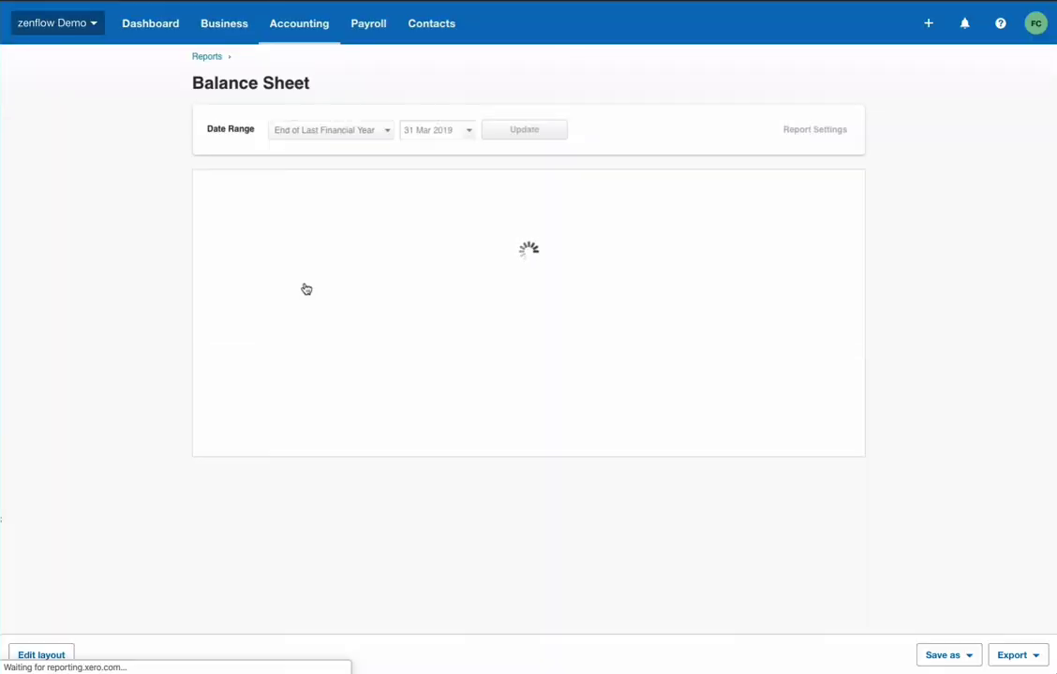
Step: Run the Balance Sheet at end of last month compared with 8 previous periods
{"action": "left_click", "coordinate": [354, 133]}
{"action": "left_click", "coordinate": [342, 179]}
{"action": "left_click", "coordinate": [812, 130]}
{"action": "left_click", "coordinate": [337, 172]}
{"action": "left_click", "coordinate": [792, 254]}
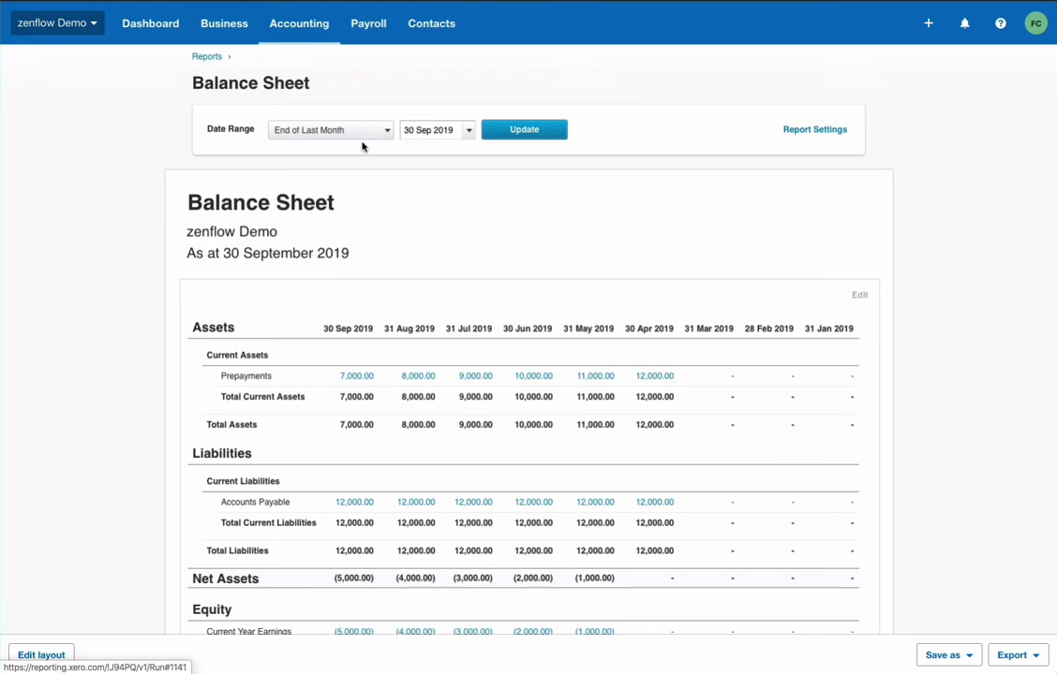
{"action": "left_click", "coordinate": [300, 22]}
Step: Open the Profit and Loss and update it to compare with 8 previous months
{"action": "left_click", "coordinate": [322, 338]}
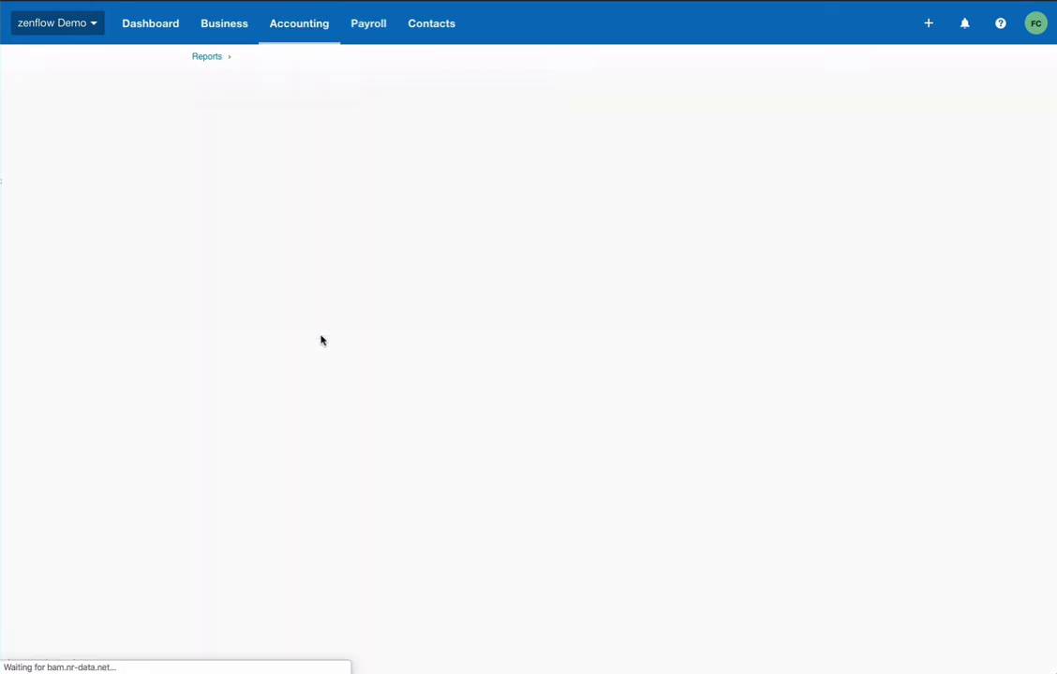
{"action": "left_click", "coordinate": [814, 130]}
{"action": "double_click", "coordinate": [333, 167]}
{"action": "key", "text": "BackSpace"}
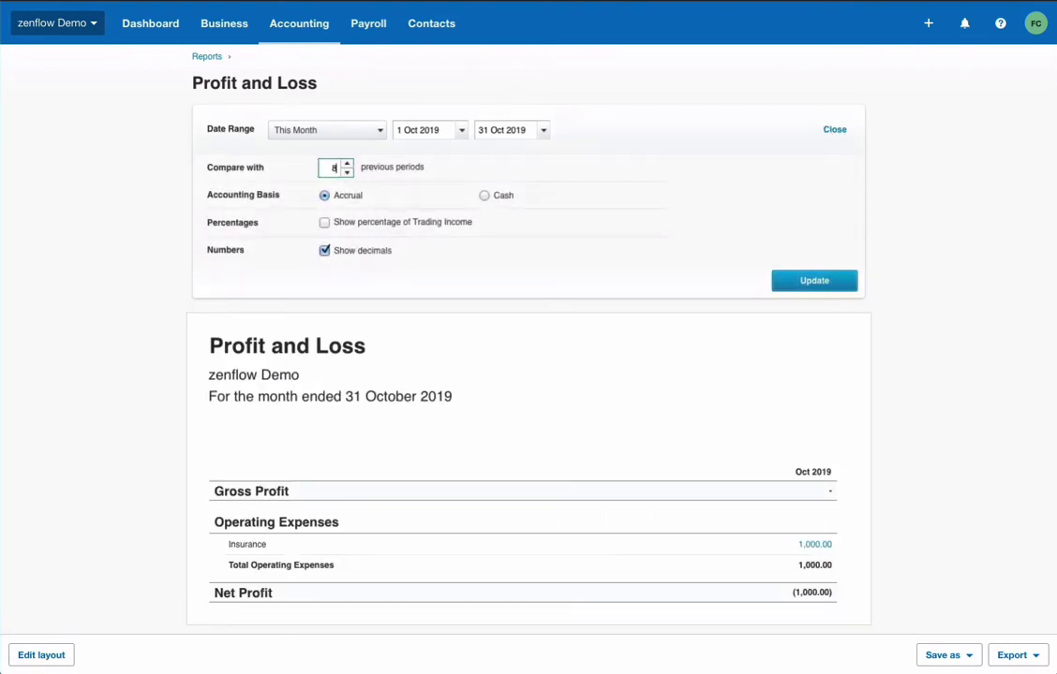
{"action": "left_click", "coordinate": [798, 298]}
{"action": "left_click", "coordinate": [798, 289]}
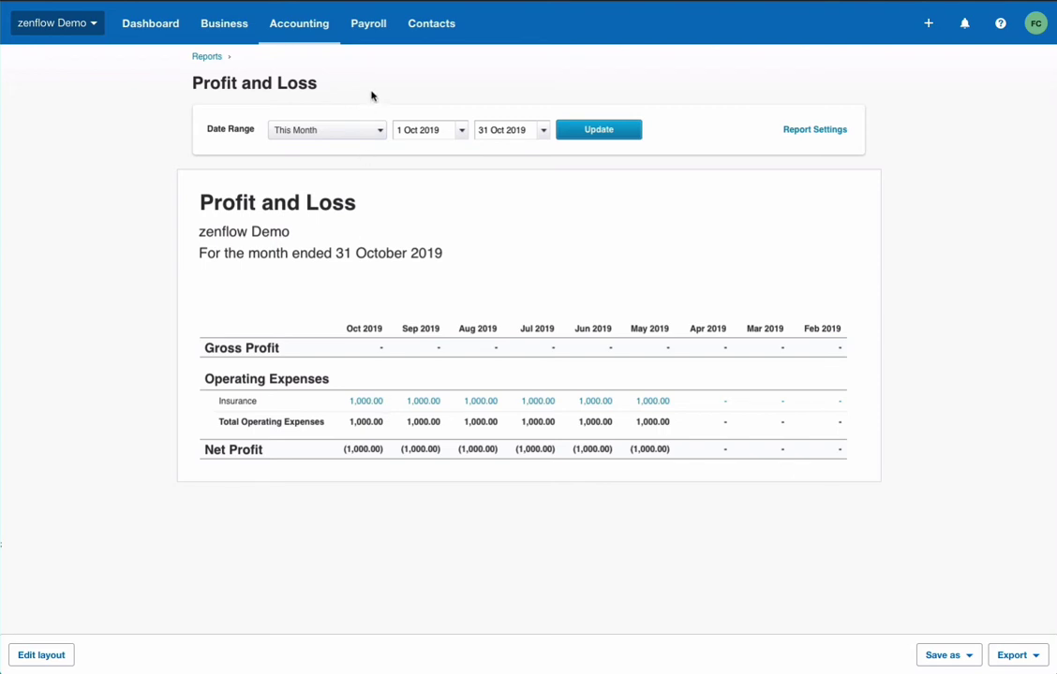
{"action": "left_click", "coordinate": [305, 30]}
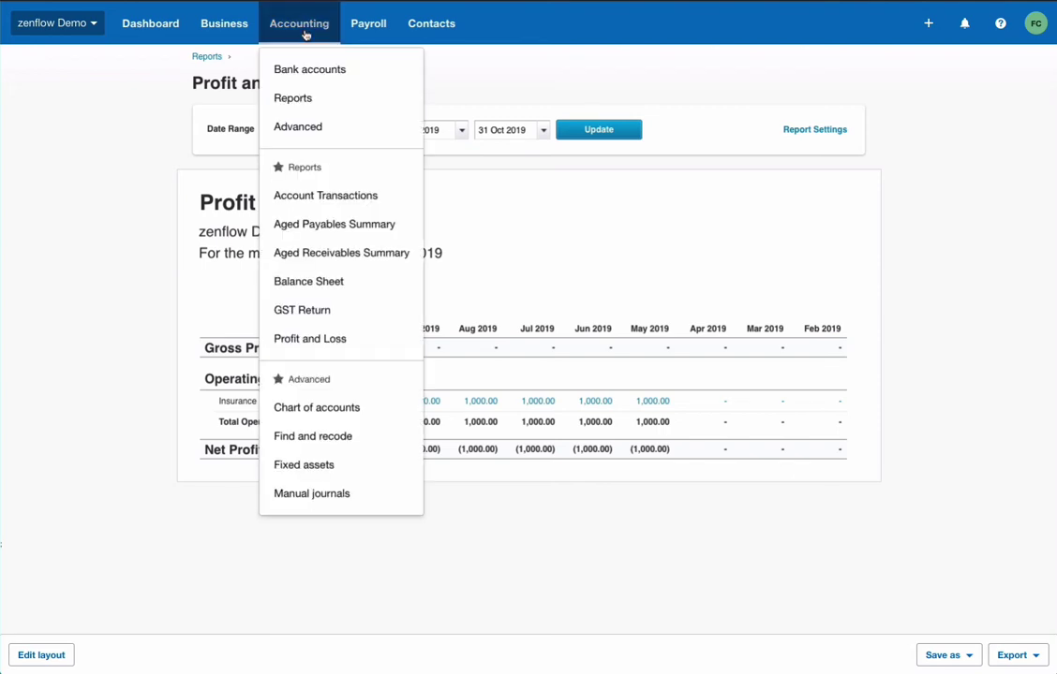
Step: Open Account Transactions and select accounts 620 Prepayments, 800 Accounts Payable and 433 Insurance
{"action": "left_click", "coordinate": [323, 201]}
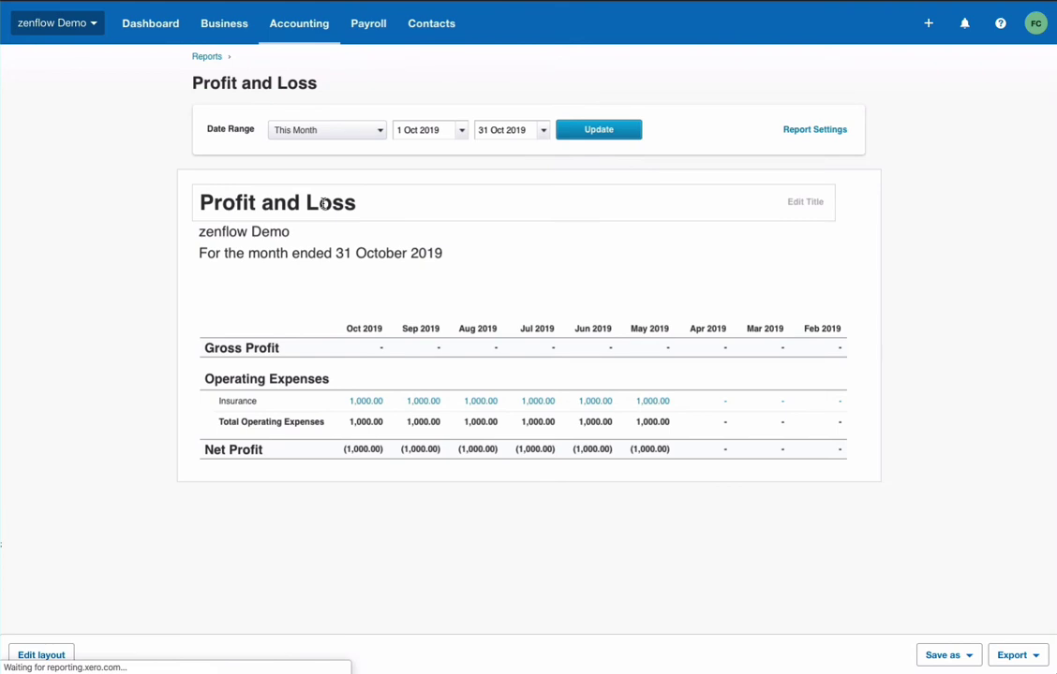
{"action": "left_click", "coordinate": [354, 129]}
{"action": "left_click", "coordinate": [323, 216]}
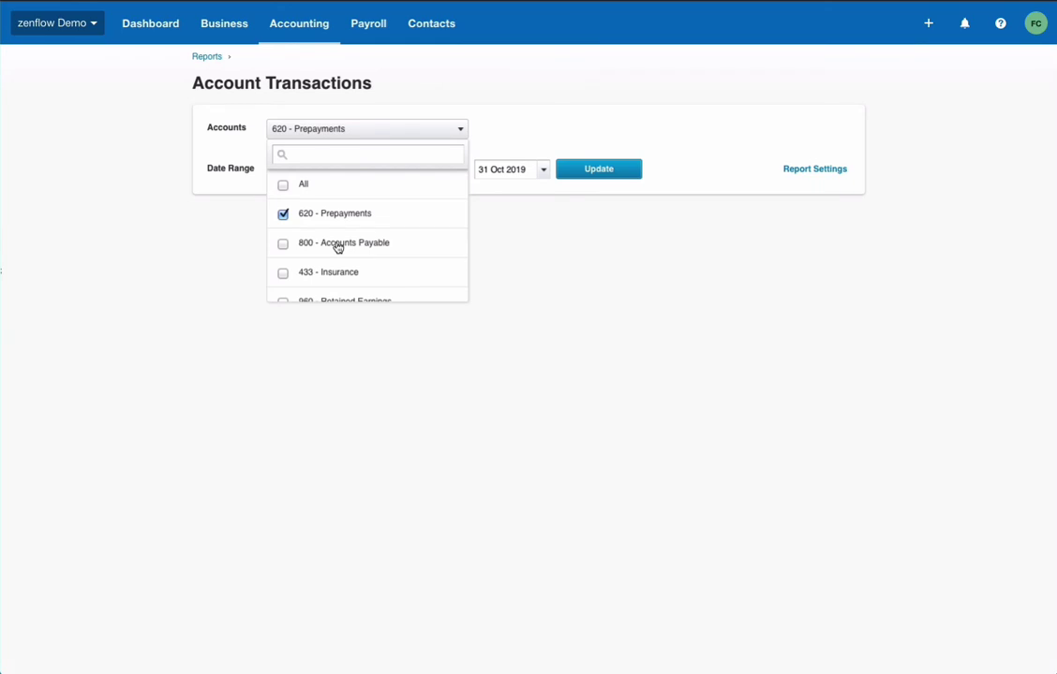
{"action": "left_click", "coordinate": [338, 245]}
{"action": "left_click", "coordinate": [328, 272]}
{"action": "left_click", "coordinate": [537, 254]}
Step: Change the start date to 1 Oct 2018, update the report and review the transactions
{"action": "left_click", "coordinate": [456, 171]}
{"action": "key", "text": "BackSpace"}
{"action": "type", "text": "8"}
{"action": "left_click", "coordinate": [596, 174]}
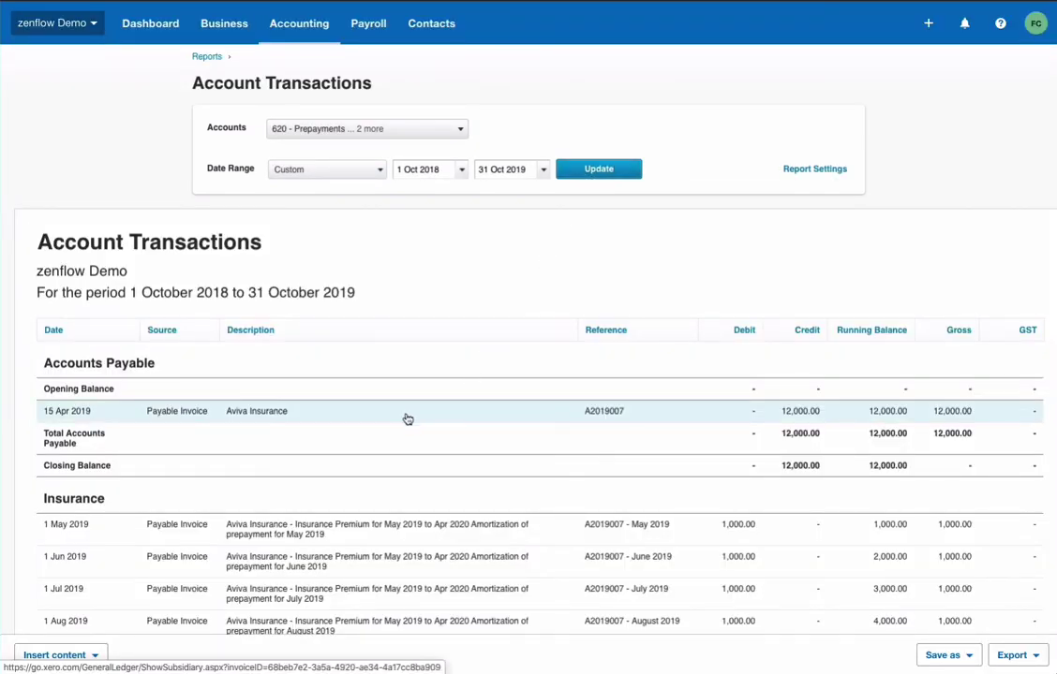
{"action": "scroll", "coordinate": [408, 418], "scroll_direction": "down", "scroll_amount": 3}
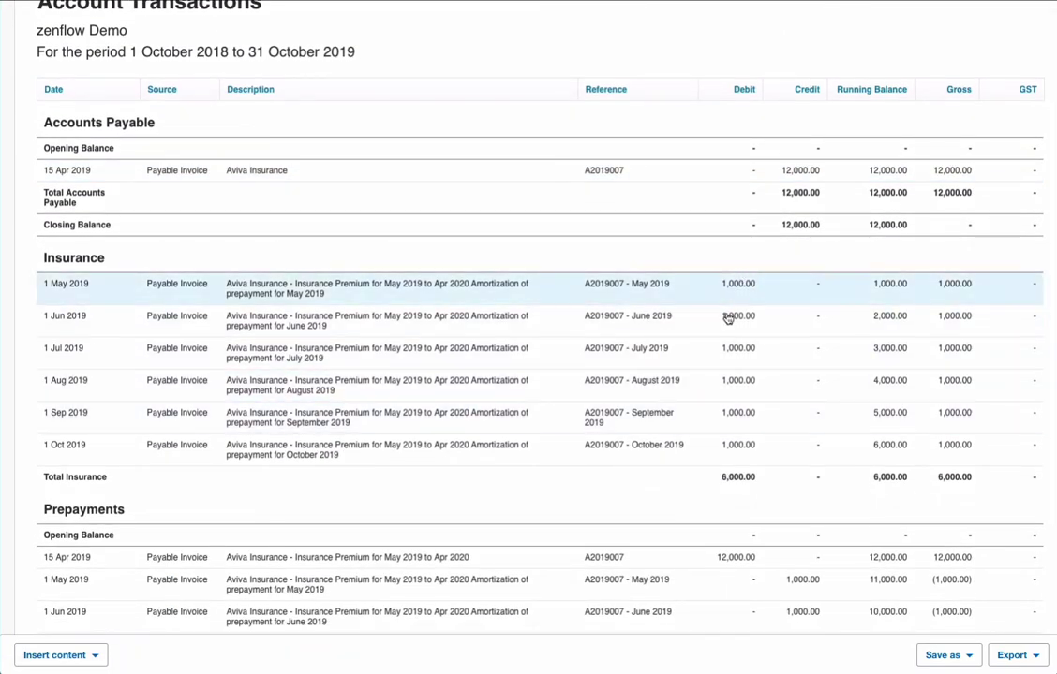
{"action": "scroll", "coordinate": [727, 473], "scroll_direction": "down", "scroll_amount": 3}
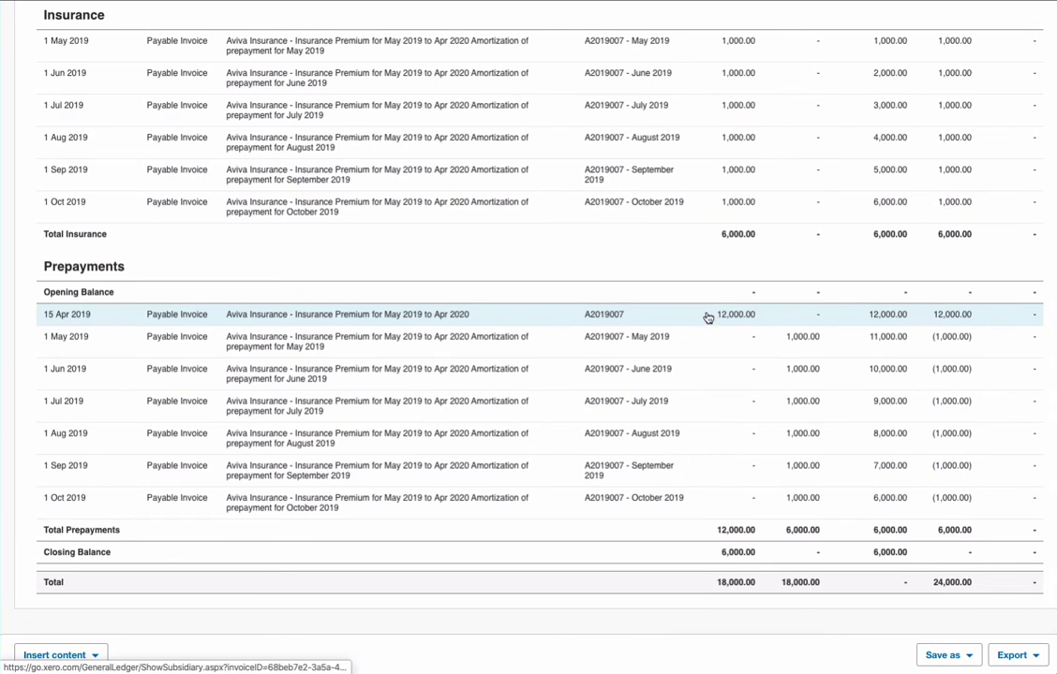